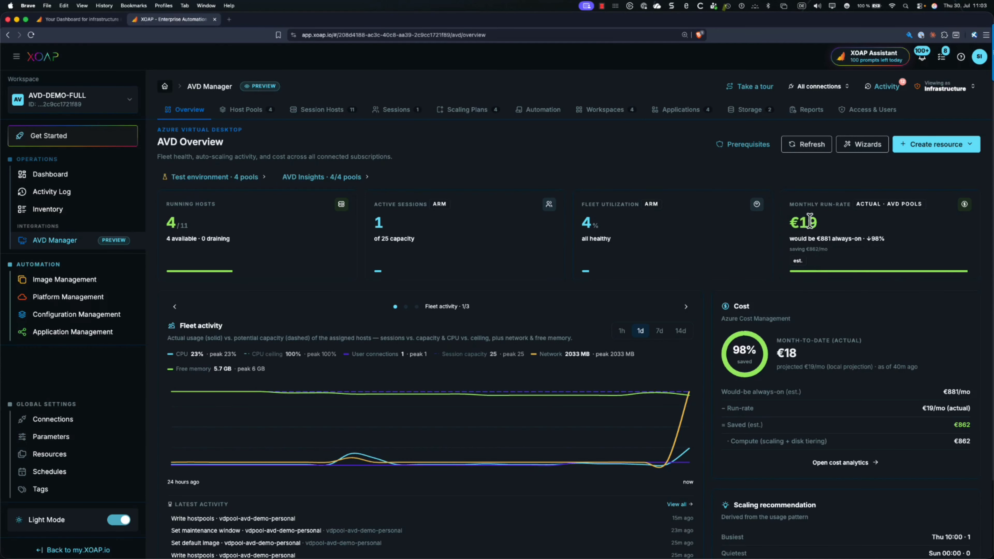
Open the details of the vdpool-avd-demo-personal host pool from the list of host pools
{"action": "mouse_move", "coordinate": [801, 236]}
{"action": "left_click", "coordinate": [238, 115]}
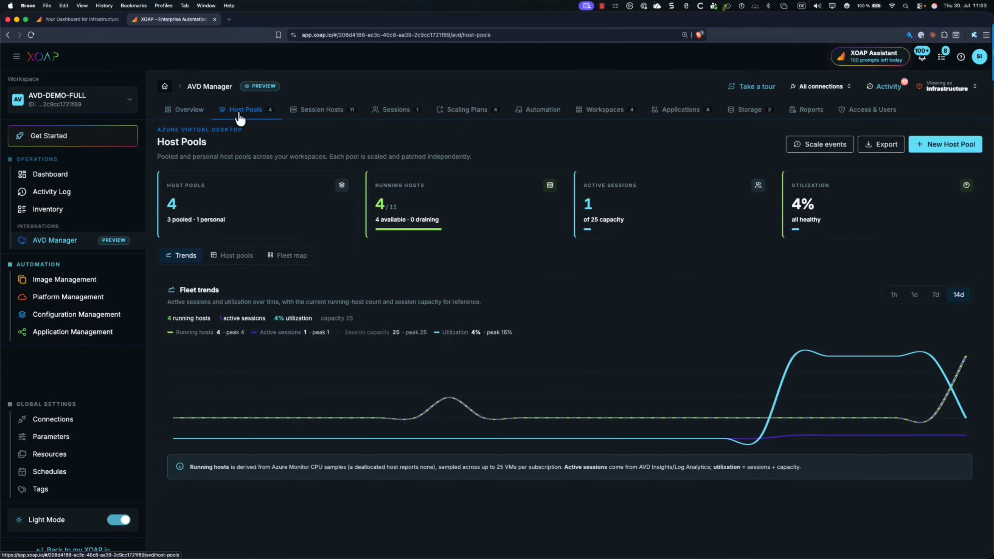
{"action": "left_click", "coordinate": [233, 258]}
{"action": "left_click", "coordinate": [240, 346]}
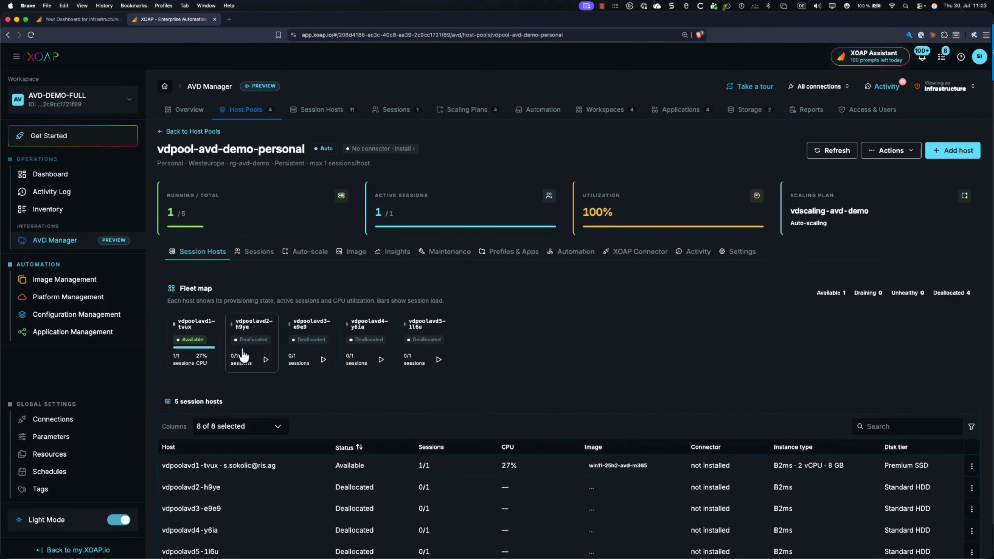
Examine the host pool's disk tiering, non-persistent hosts and cost budget settings
{"action": "left_click", "coordinate": [746, 253]}
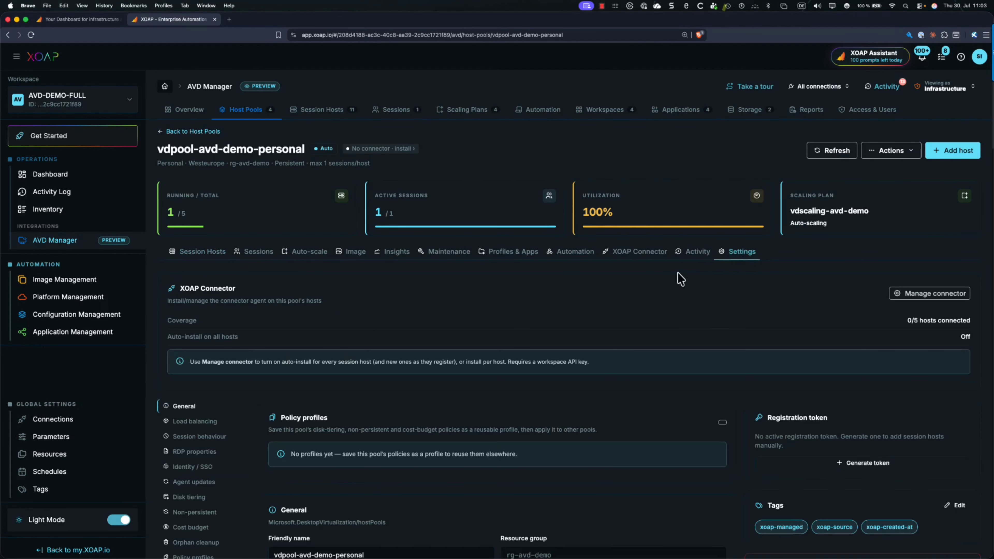
{"action": "left_click", "coordinate": [187, 497]}
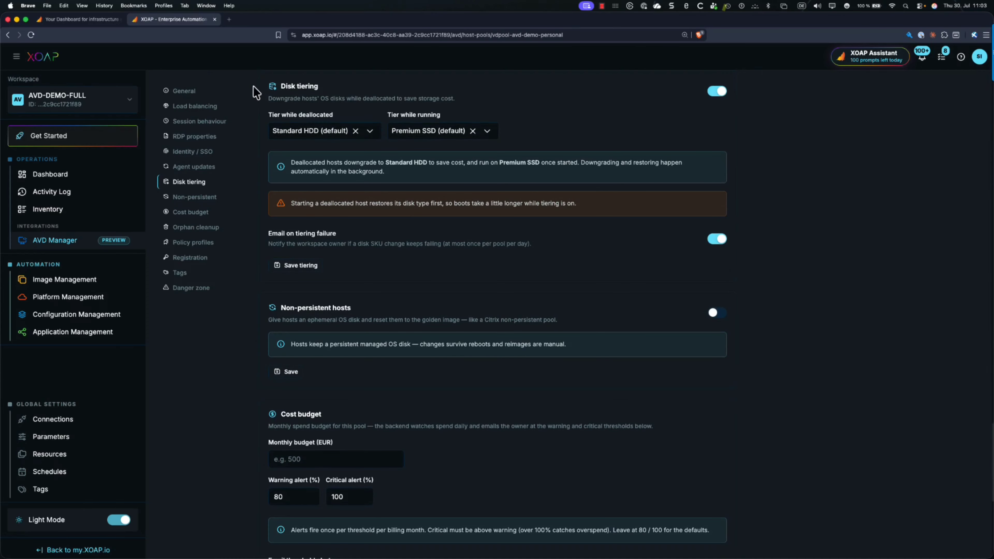
{"action": "scroll", "coordinate": [252, 124], "scroll_direction": "up", "scroll_amount": 1}
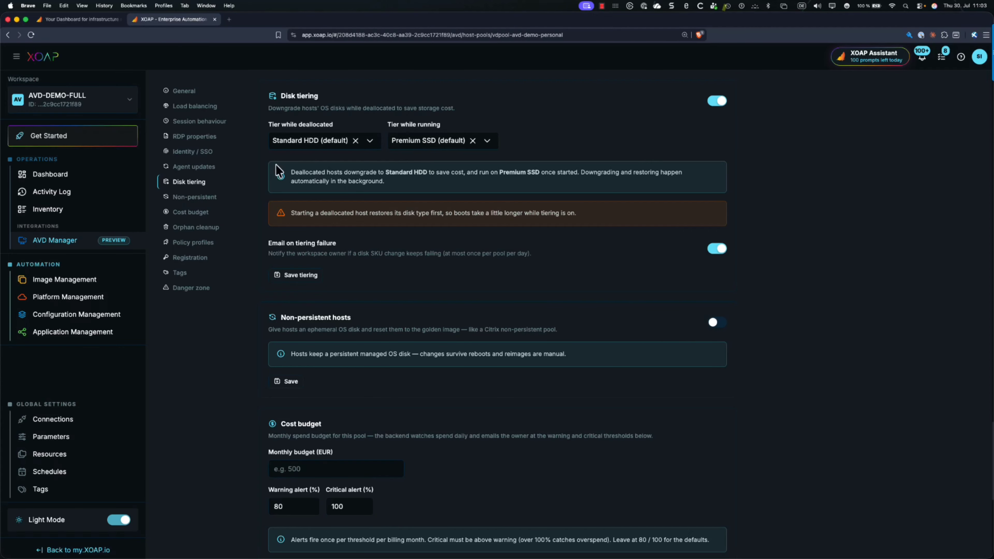
{"action": "scroll", "coordinate": [255, 161], "scroll_direction": "down", "scroll_amount": 1}
{"action": "scroll", "coordinate": [254, 162], "scroll_direction": "down", "scroll_amount": 5}
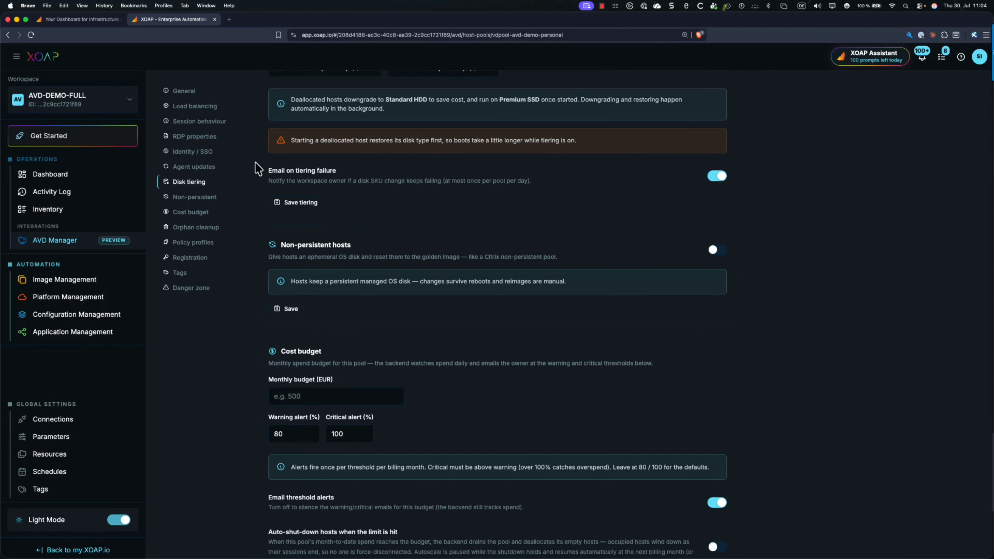
{"action": "scroll", "coordinate": [254, 163], "scroll_direction": "down", "scroll_amount": 1}
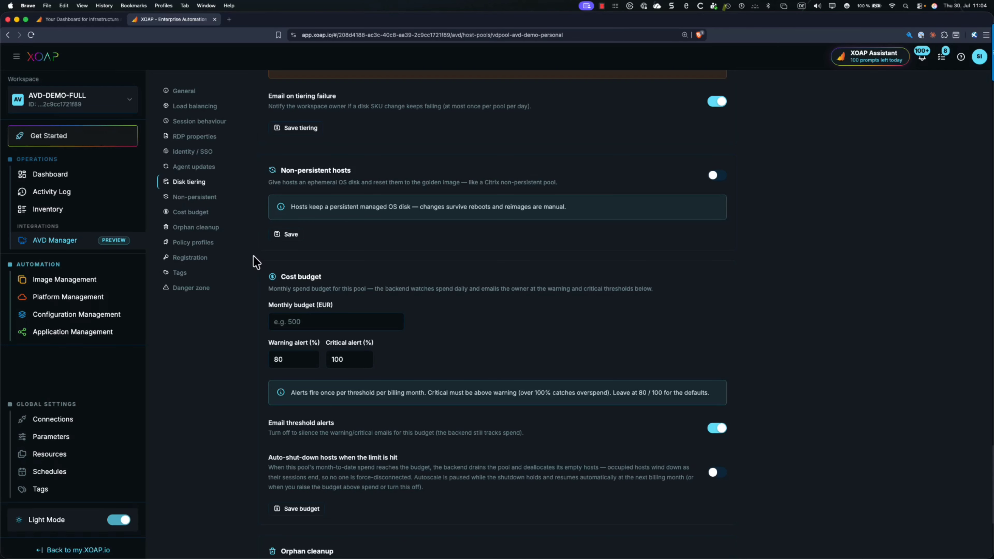
{"action": "scroll", "coordinate": [257, 262], "scroll_direction": "down", "scroll_amount": 1}
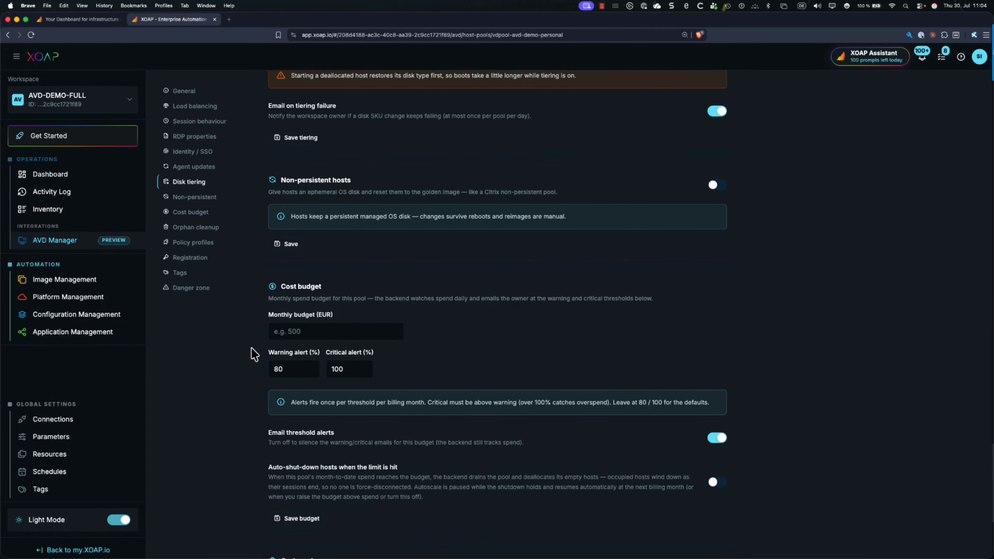
{"action": "scroll", "coordinate": [253, 354], "scroll_direction": "up", "scroll_amount": 20}
{"action": "scroll", "coordinate": [254, 355], "scroll_direction": "up", "scroll_amount": 8}
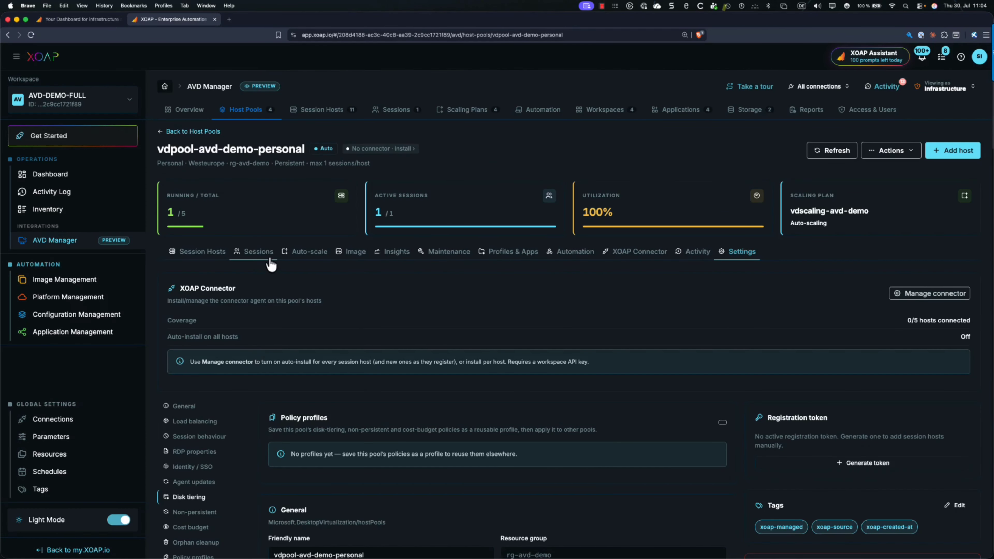
Review the host pool's auto-scale configuration, including peak usage, manual override and the assigned scaling plan
{"action": "left_click", "coordinate": [311, 252]}
{"action": "scroll", "coordinate": [381, 298], "scroll_direction": "down", "scroll_amount": 4}
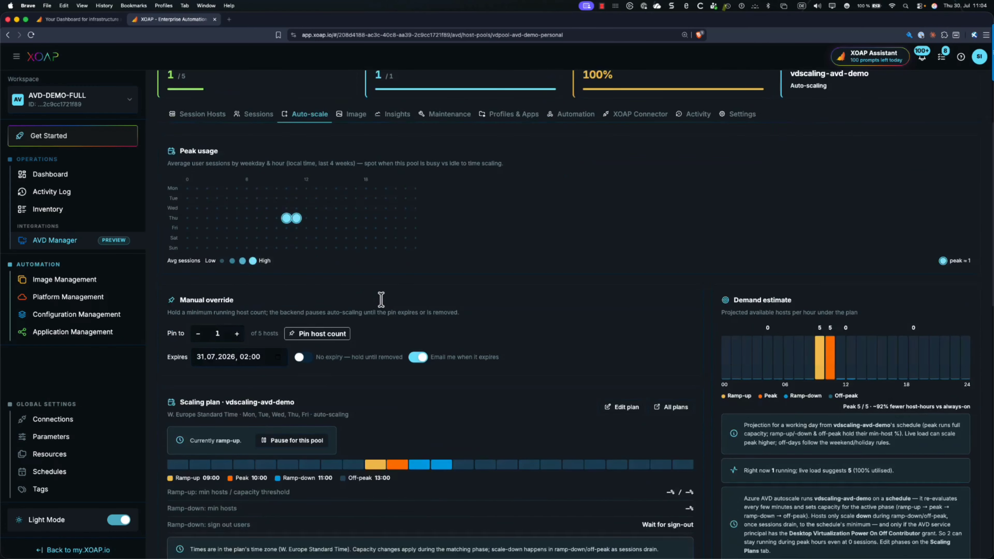
{"action": "scroll", "coordinate": [382, 298], "scroll_direction": "down", "scroll_amount": 2}
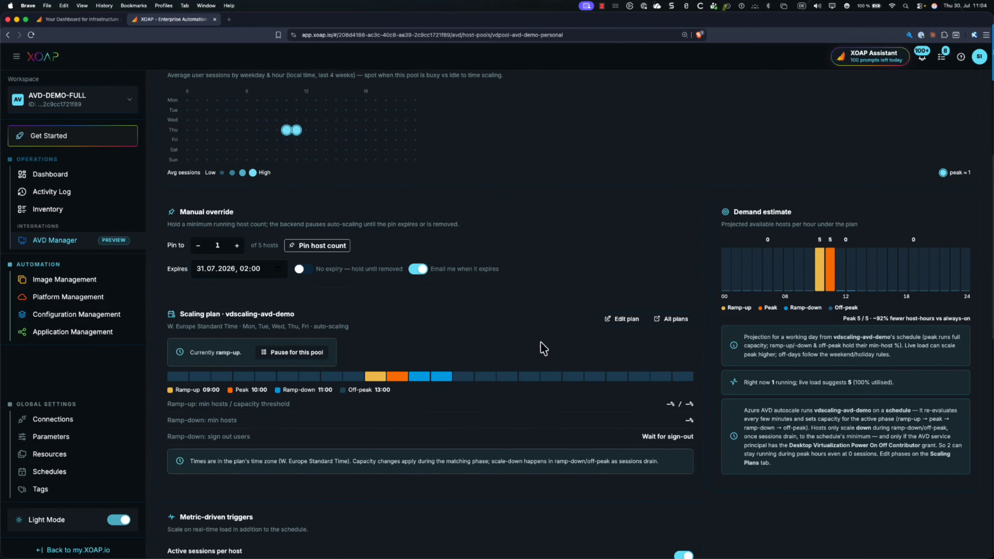
Edit the vdscaling-avd-demo scaling plan, setting ramp-up to start at 07:00 and off-peak to start at 18:00
{"action": "left_click", "coordinate": [623, 319]}
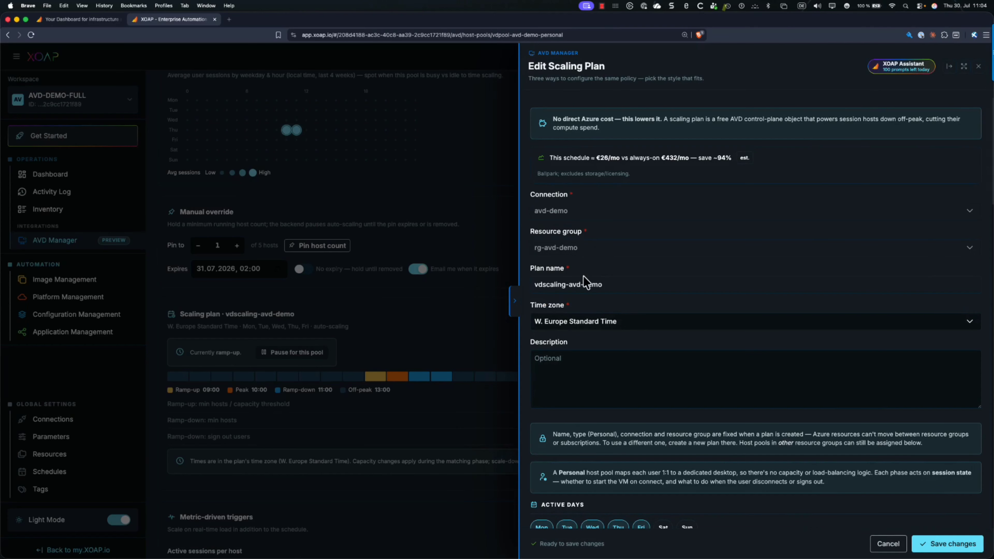
{"action": "scroll", "coordinate": [599, 309], "scroll_direction": "down", "scroll_amount": 7}
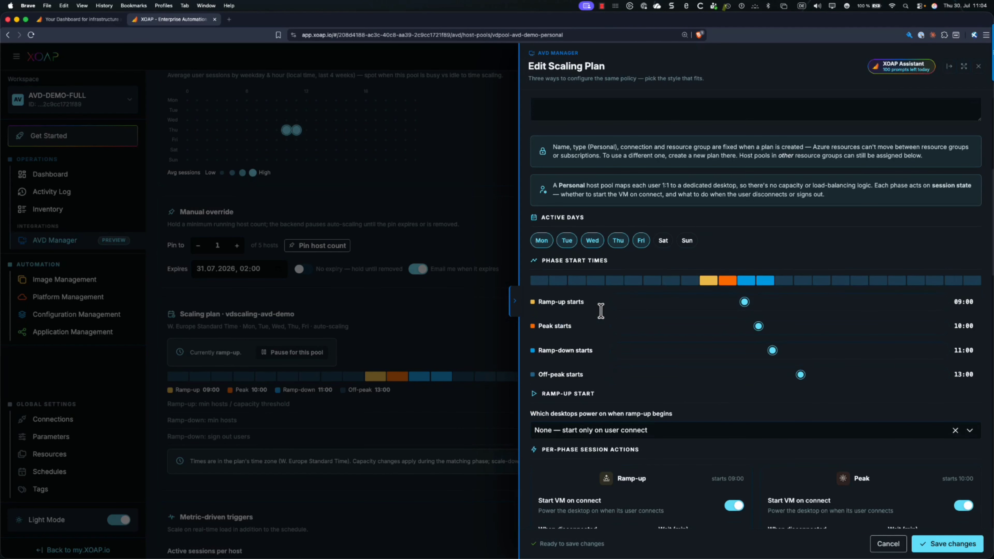
{"action": "scroll", "coordinate": [600, 311], "scroll_direction": "down", "scroll_amount": 2}
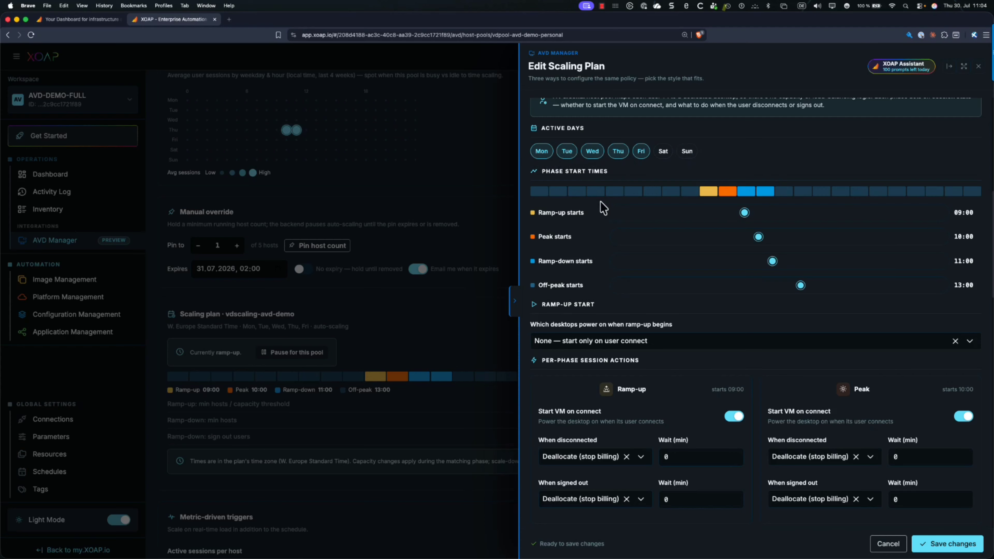
{"action": "left_click_drag", "start_coordinate": [744, 215], "coordinate": [716, 214]}
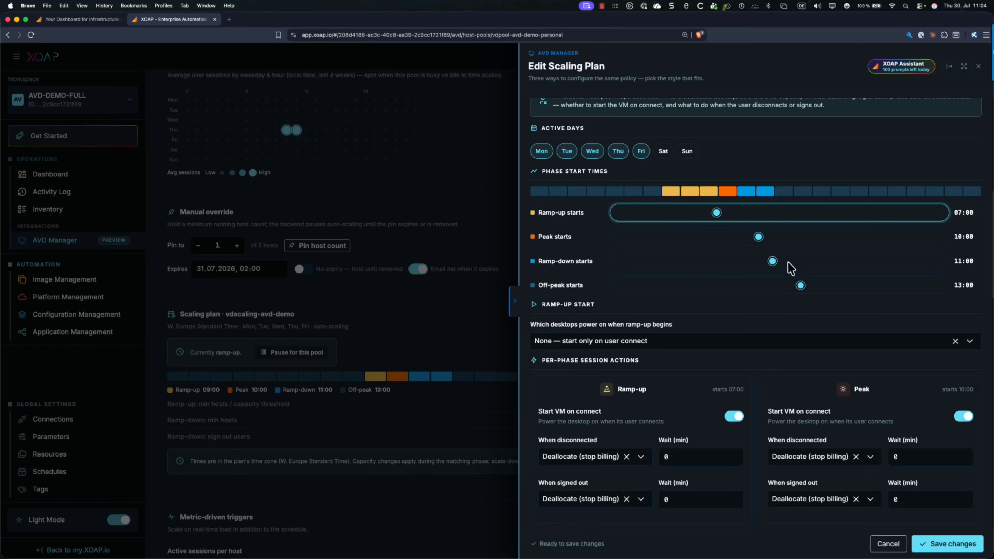
{"action": "left_click_drag", "start_coordinate": [800, 286], "coordinate": [870, 290]}
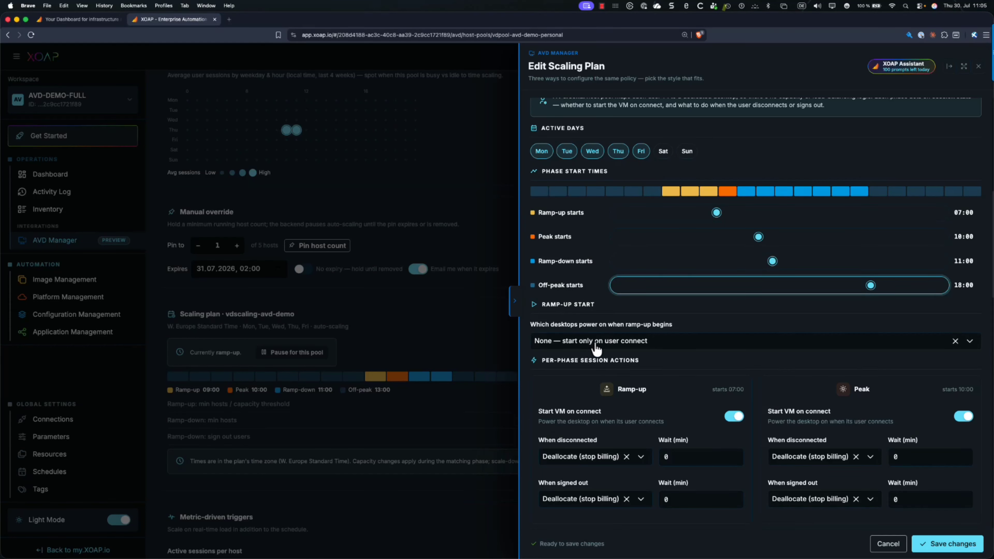
Check the options for which desktops power on at ramp-up and the ramp-up action for disconnected sessions
{"action": "left_click", "coordinate": [575, 346]}
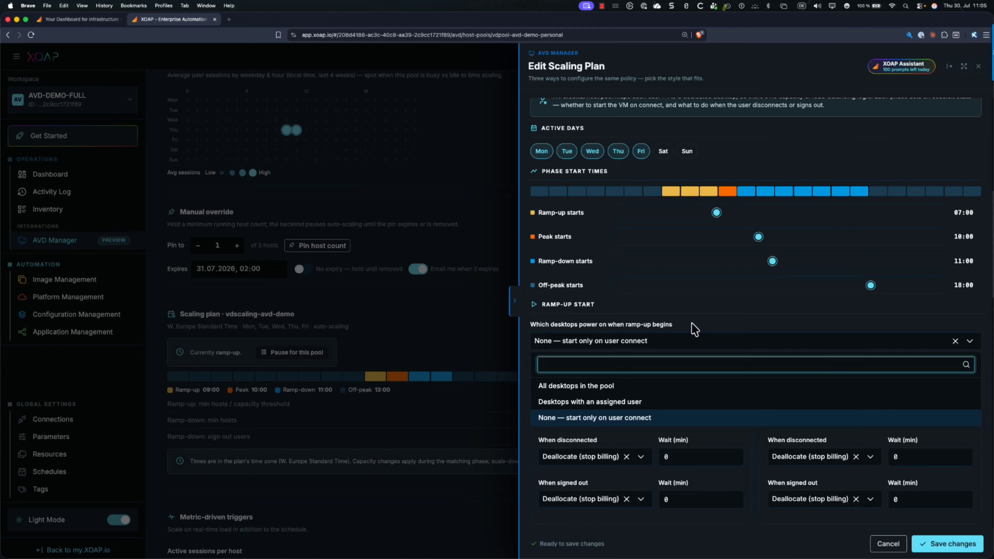
{"action": "left_click", "coordinate": [698, 332]}
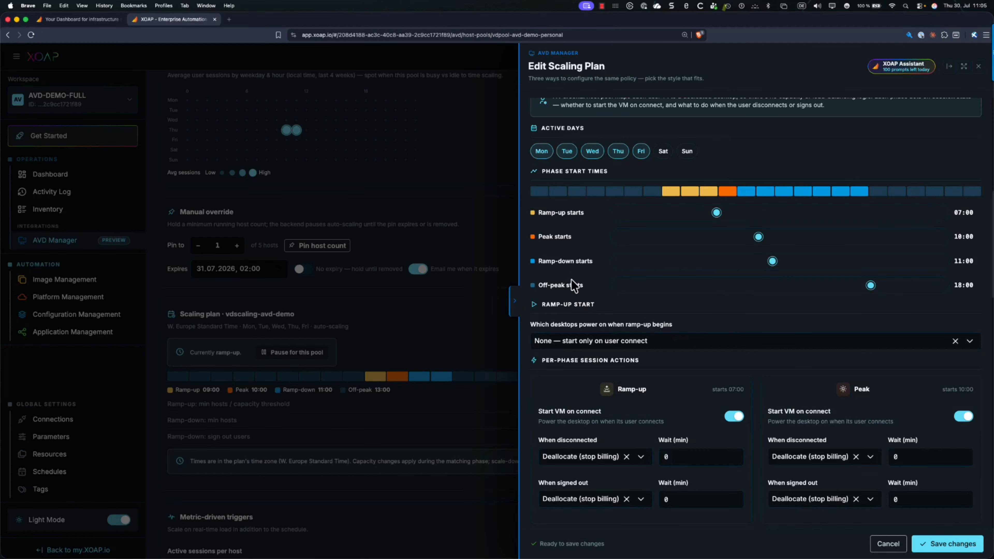
{"action": "scroll", "coordinate": [575, 285], "scroll_direction": "down", "scroll_amount": 3}
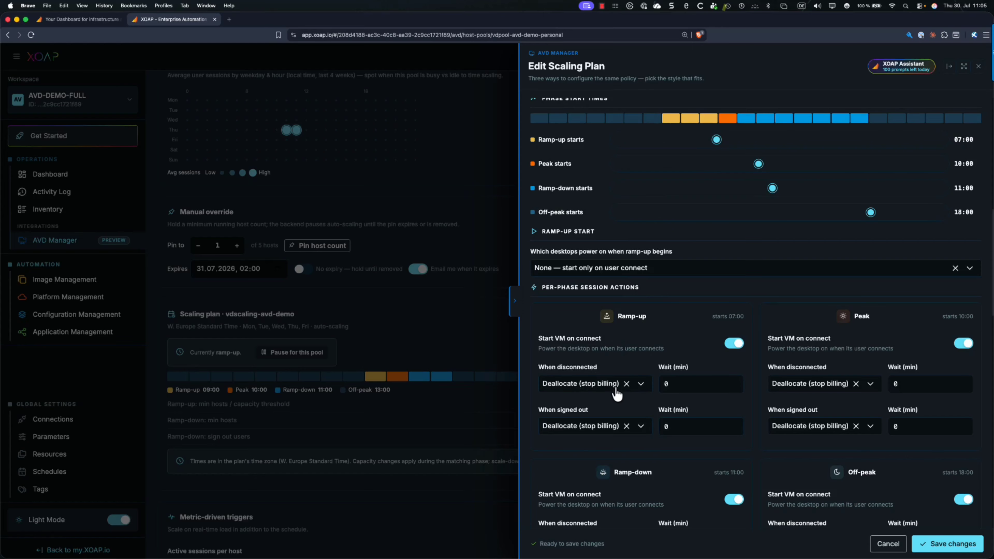
{"action": "left_click", "coordinate": [666, 379]}
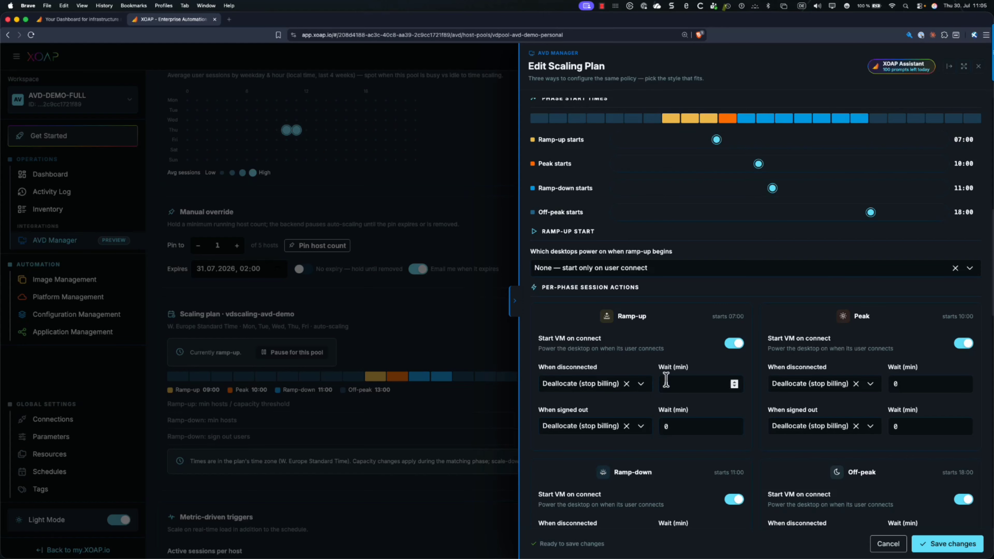
{"action": "left_click", "coordinate": [641, 386]}
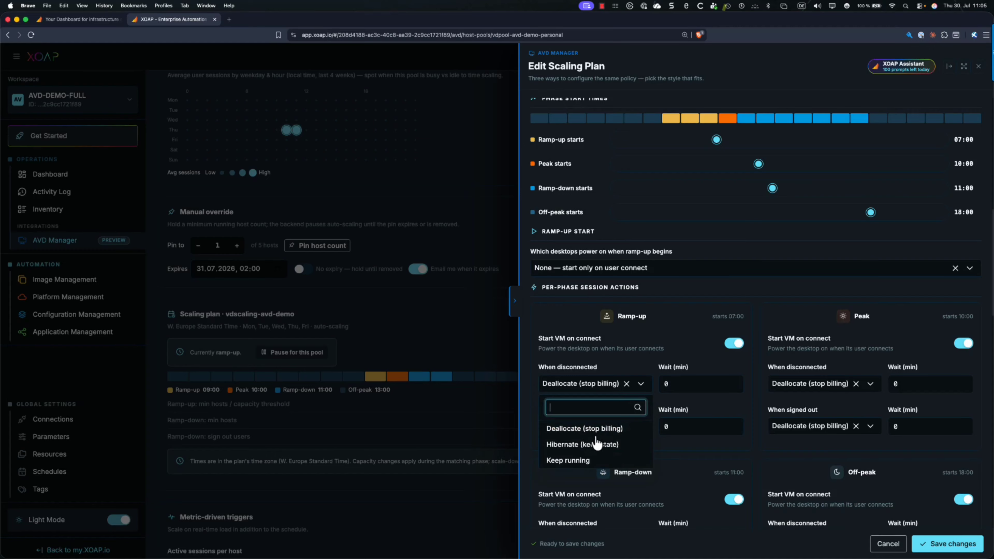
{"action": "left_click", "coordinate": [611, 354]}
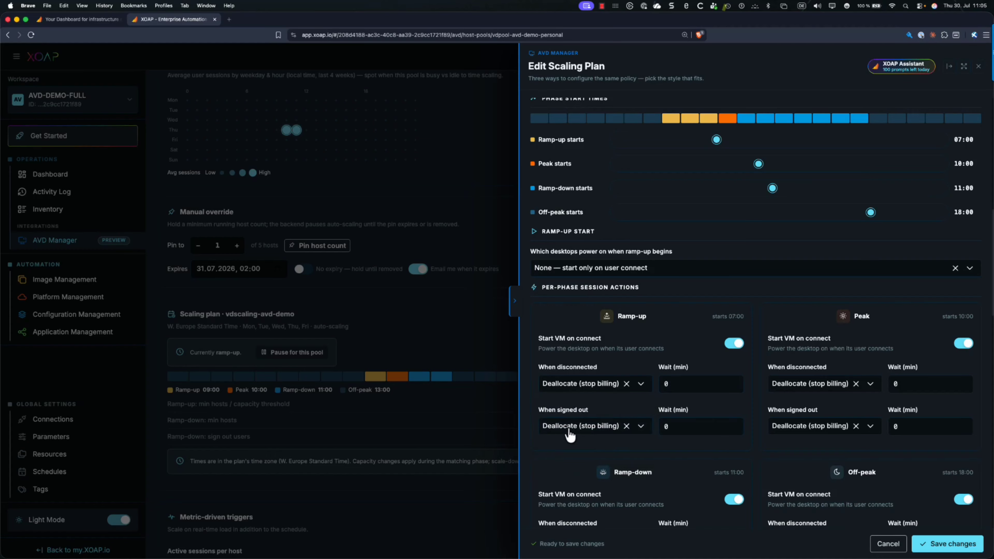
Review the plan's remaining per-phase actions, weekend shutdown and holiday overrides, and close the scaling plan without saving
{"action": "scroll", "coordinate": [552, 352], "scroll_direction": "down", "scroll_amount": 10}
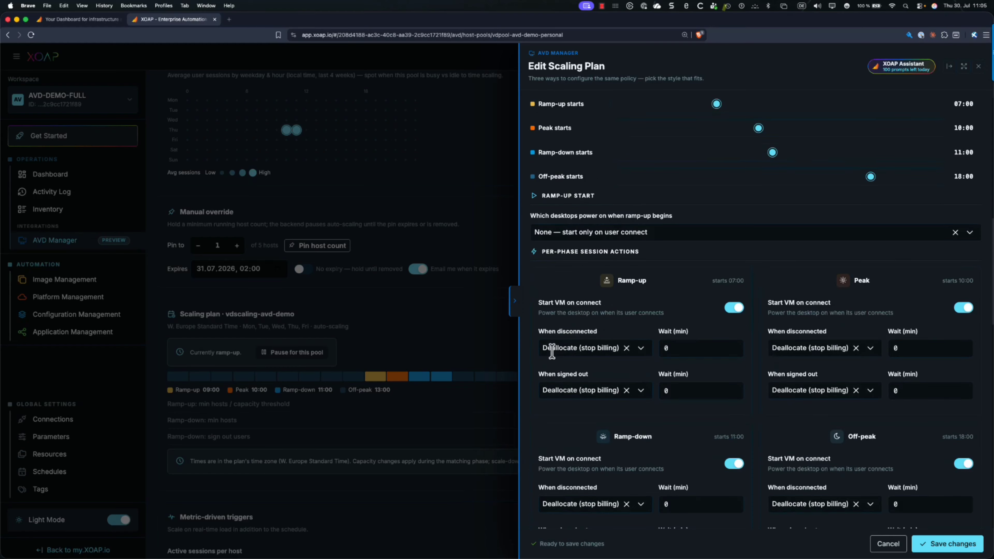
{"action": "scroll", "coordinate": [551, 352], "scroll_direction": "down", "scroll_amount": 4}
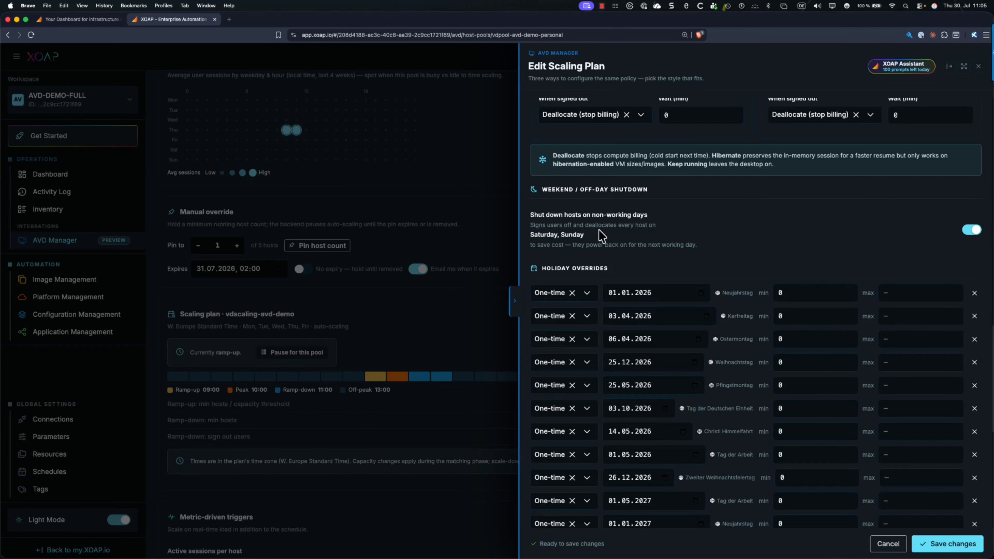
{"action": "scroll", "coordinate": [619, 246], "scroll_direction": "down", "scroll_amount": 1}
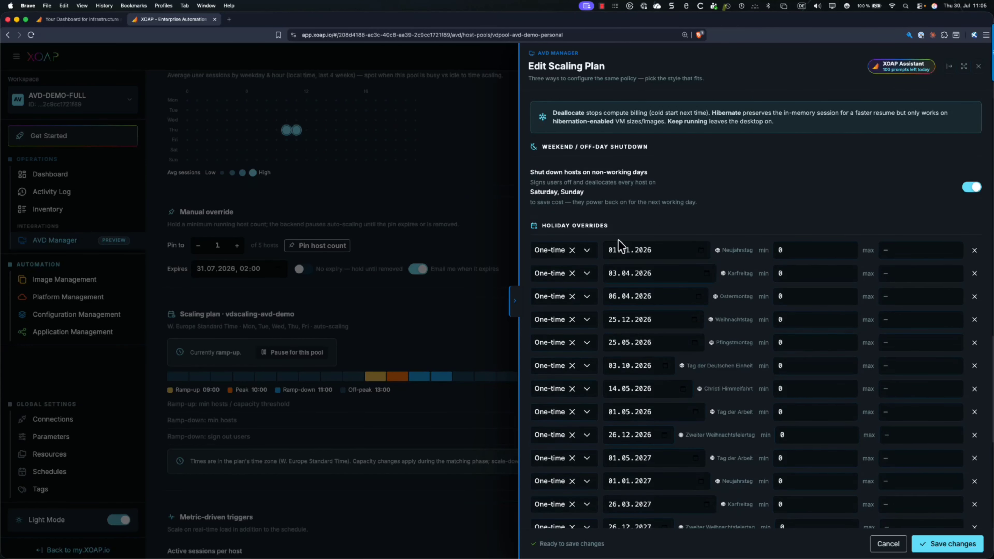
{"action": "scroll", "coordinate": [618, 246], "scroll_direction": "down", "scroll_amount": 2}
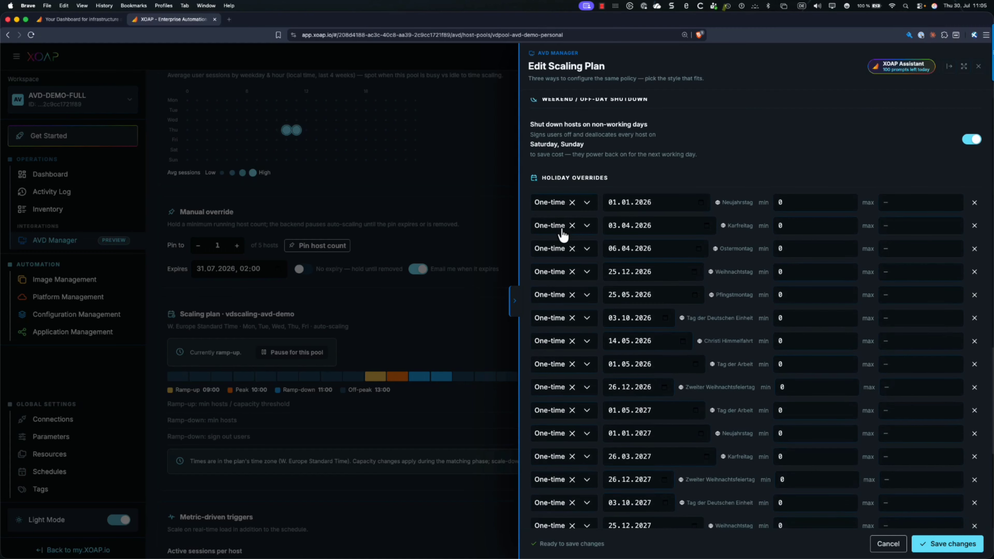
{"action": "scroll", "coordinate": [564, 232], "scroll_direction": "down", "scroll_amount": 5}
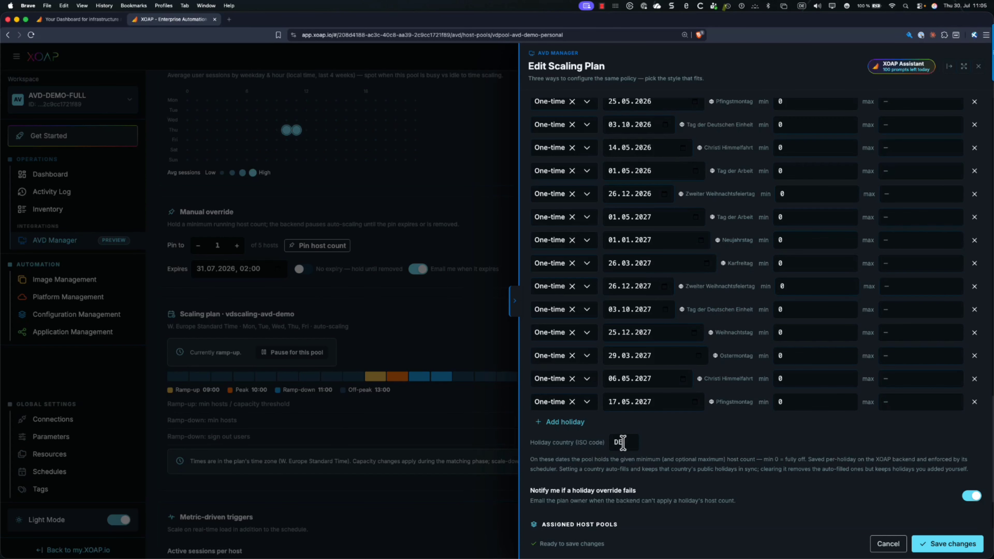
{"action": "scroll", "coordinate": [665, 282], "scroll_direction": "up", "scroll_amount": 3}
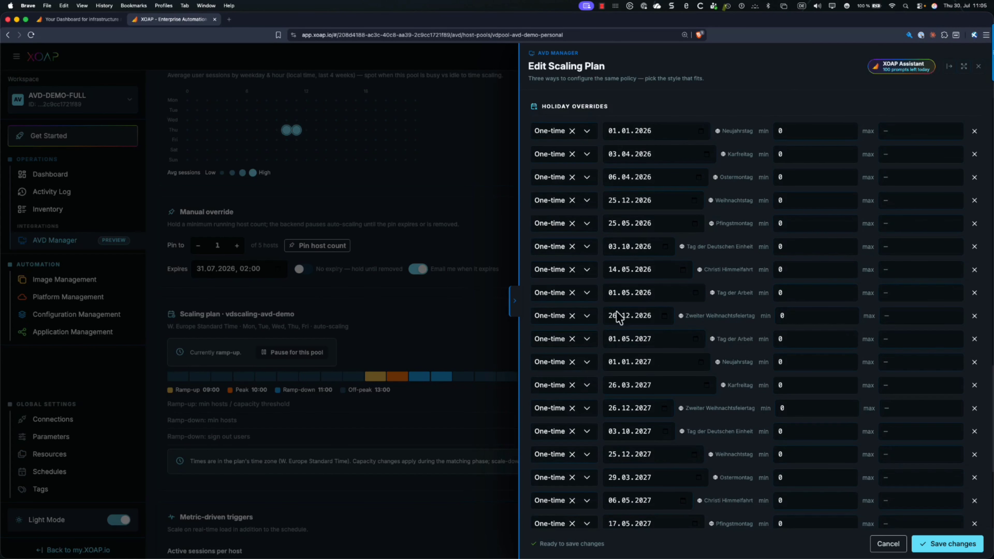
{"action": "scroll", "coordinate": [622, 328], "scroll_direction": "down", "scroll_amount": 3}
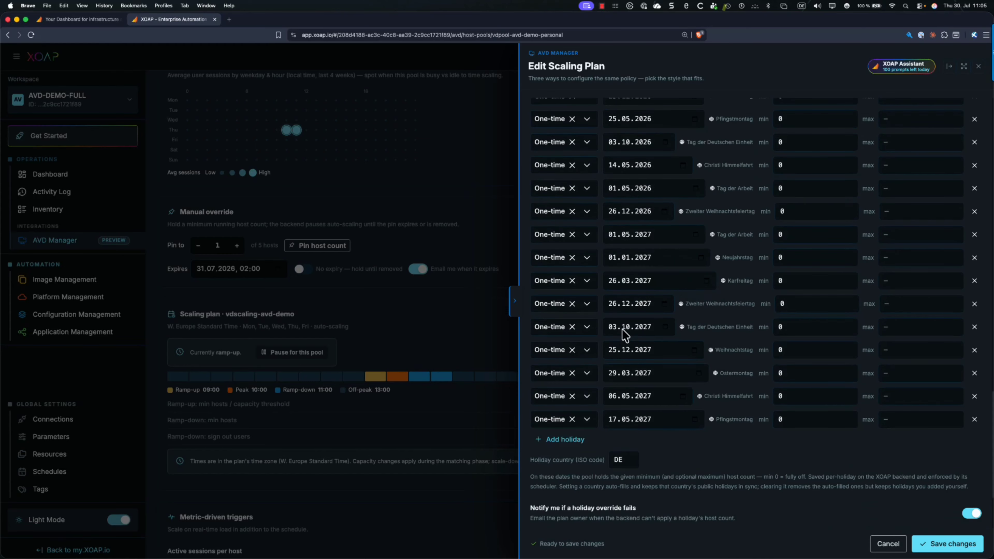
{"action": "scroll", "coordinate": [622, 329], "scroll_direction": "down", "scroll_amount": 2}
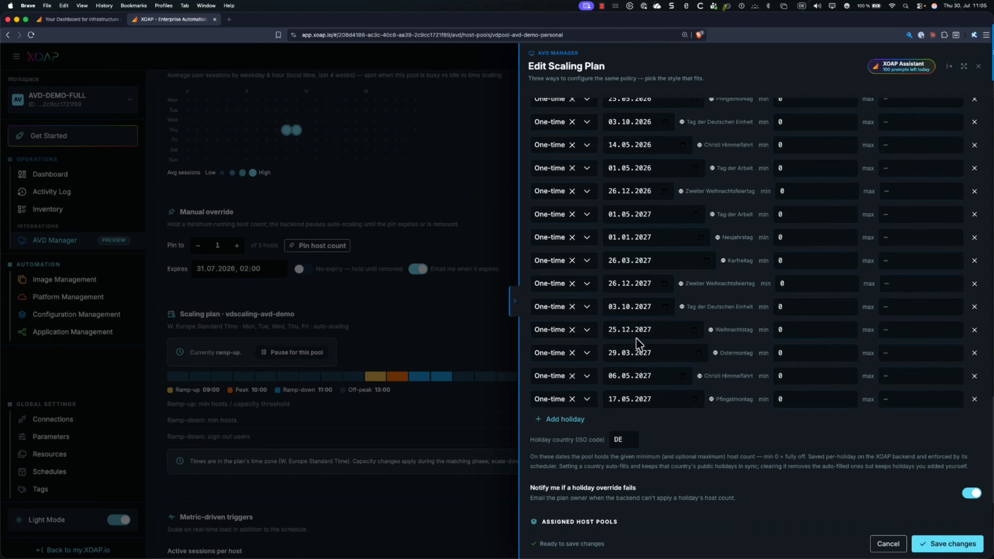
{"action": "left_click", "coordinate": [885, 546]}
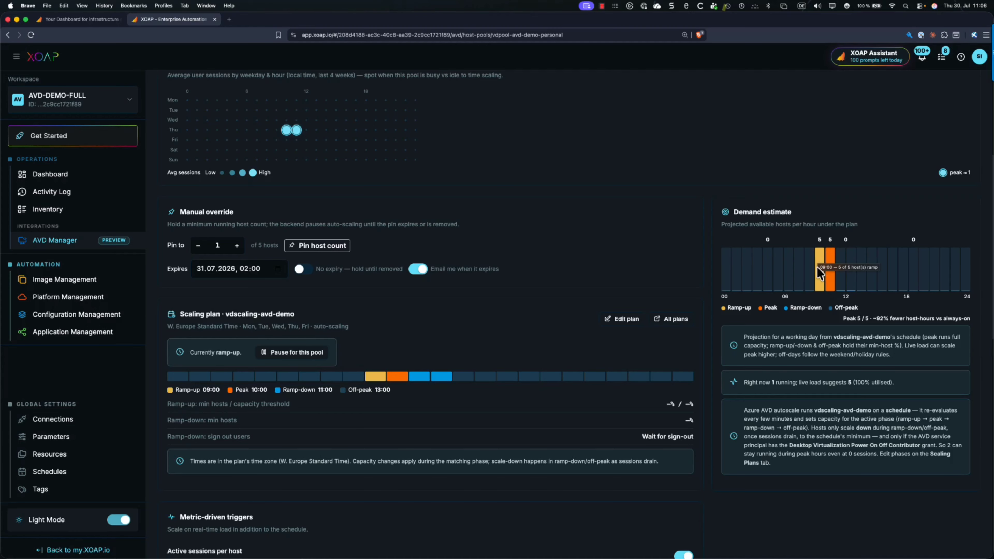
View the host pool's FSLogix profile container configuration
{"action": "scroll", "coordinate": [752, 250], "scroll_direction": "up", "scroll_amount": 5}
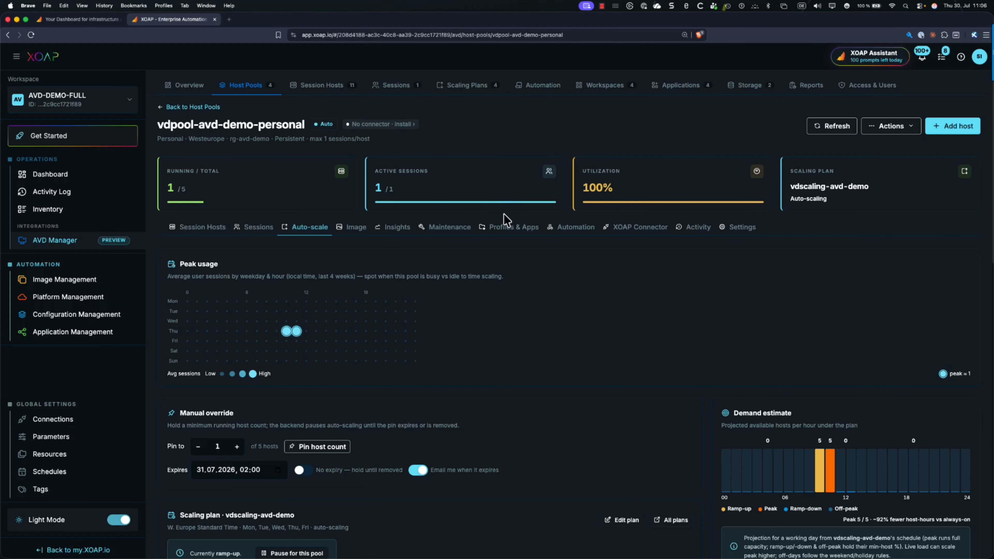
{"action": "left_click", "coordinate": [509, 234]}
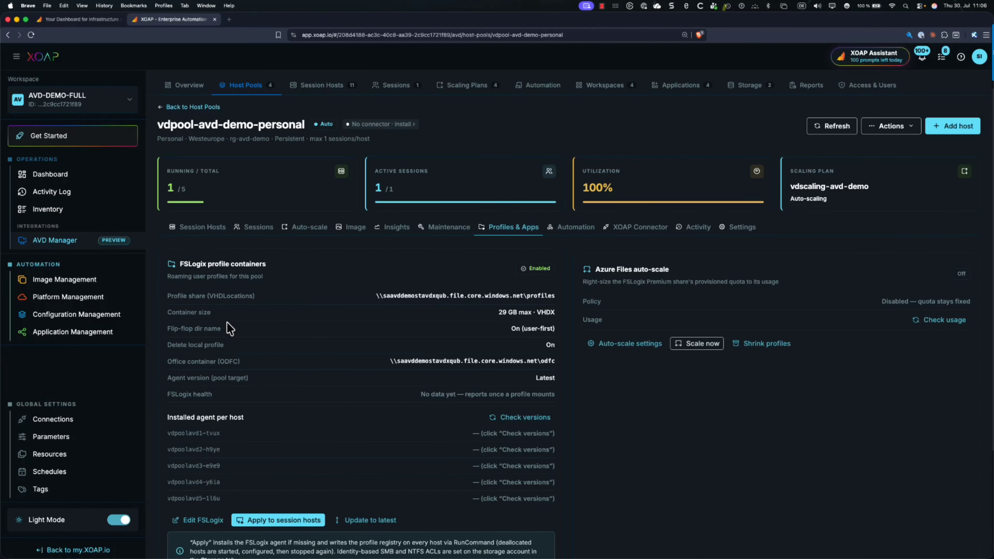
{"action": "scroll", "coordinate": [208, 292], "scroll_direction": "down", "scroll_amount": 1}
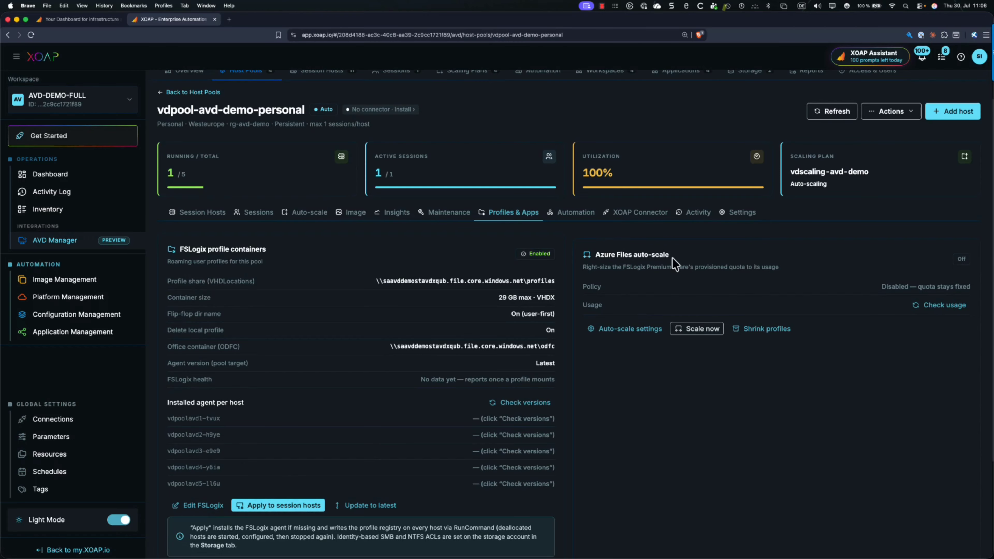
Open the Azure Files auto-scale settings and examine the scaling signal options and the grow, shrink and size limits
{"action": "left_click", "coordinate": [627, 329]}
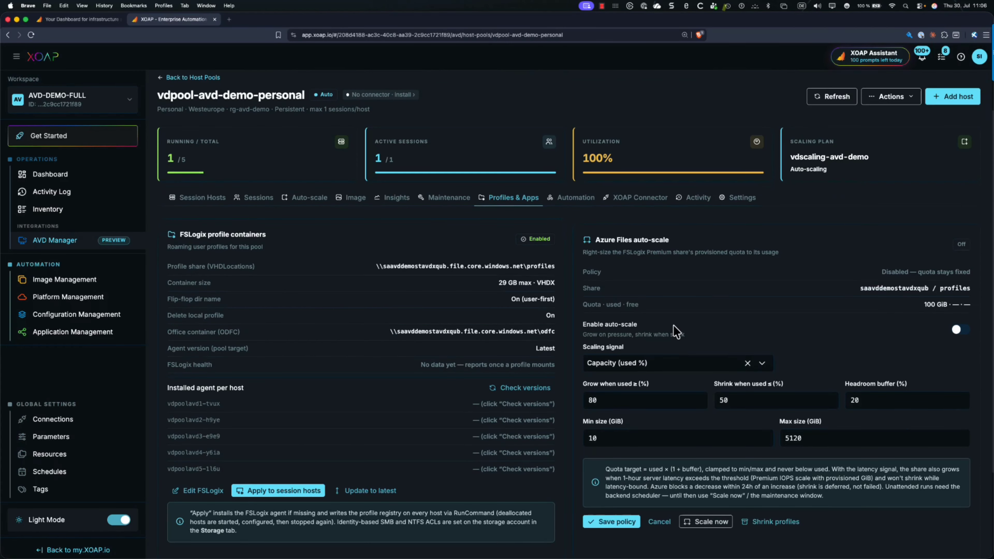
{"action": "scroll", "coordinate": [673, 326], "scroll_direction": "down", "scroll_amount": 1}
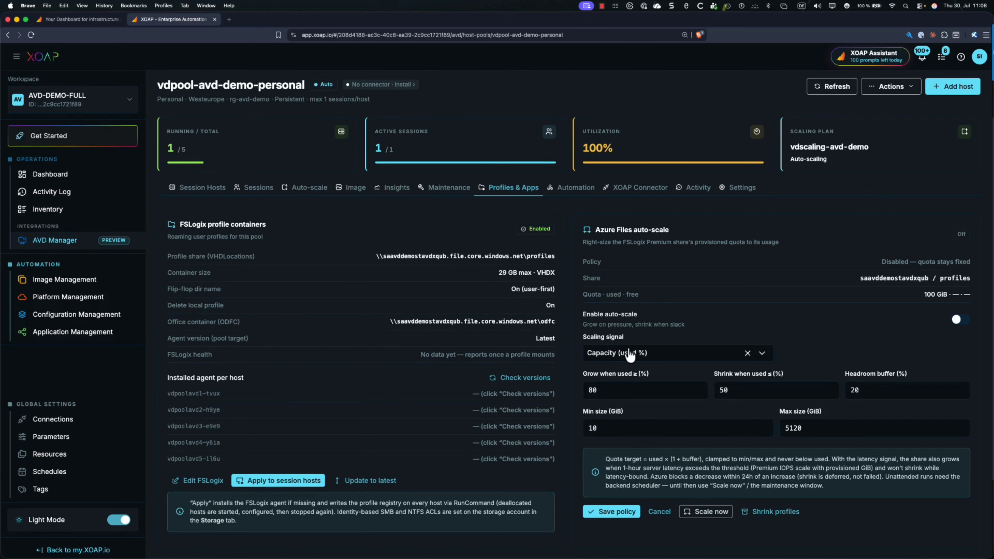
{"action": "left_click", "coordinate": [762, 354]}
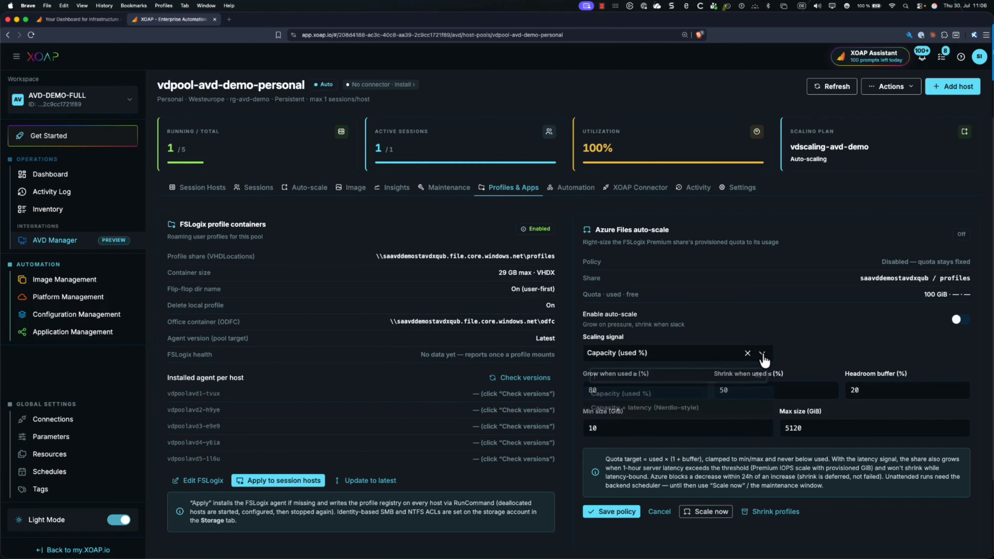
{"action": "left_click", "coordinate": [763, 356]}
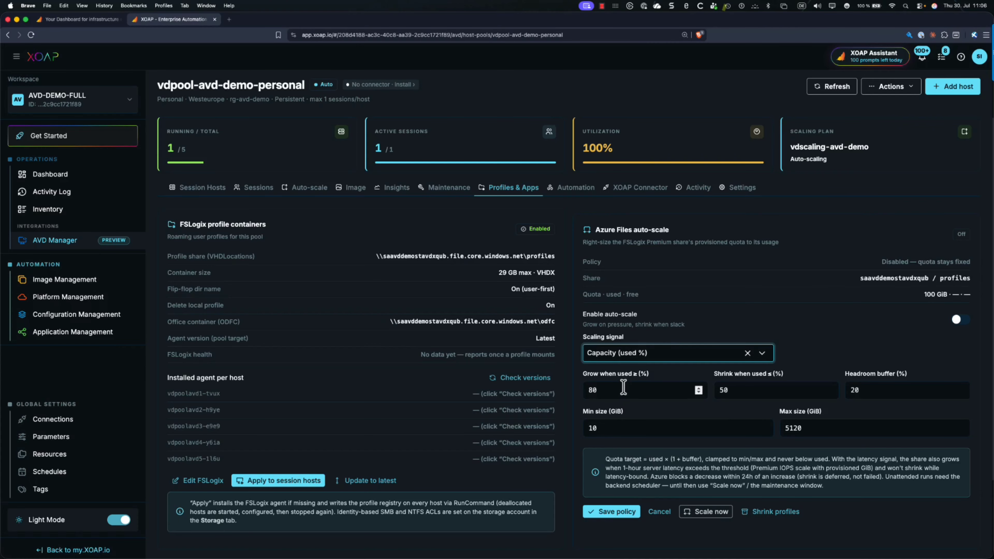
{"action": "scroll", "coordinate": [626, 394], "scroll_direction": "up", "scroll_amount": 1}
{"action": "scroll", "coordinate": [626, 393], "scroll_direction": "up", "scroll_amount": 1}
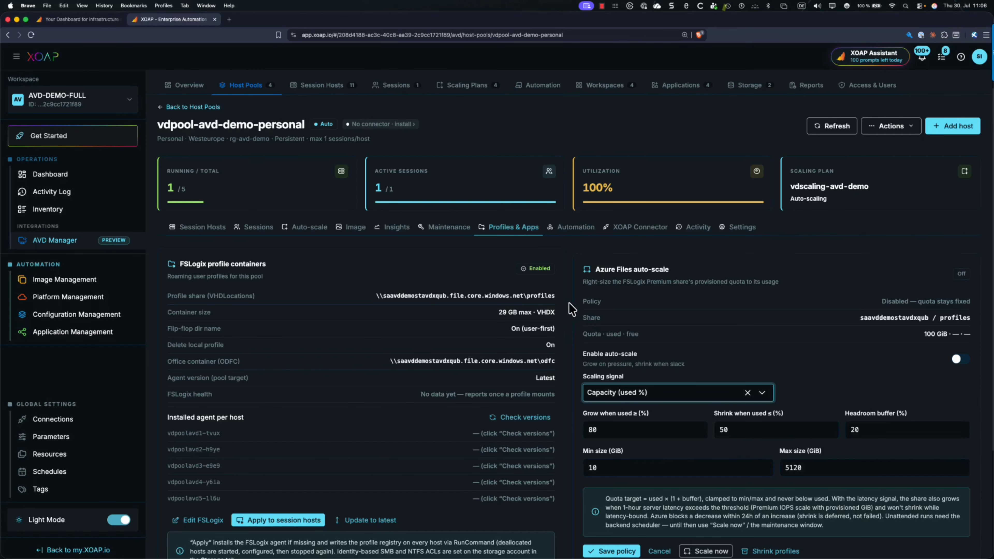
{"action": "scroll", "coordinate": [575, 316], "scroll_direction": "up", "scroll_amount": 1}
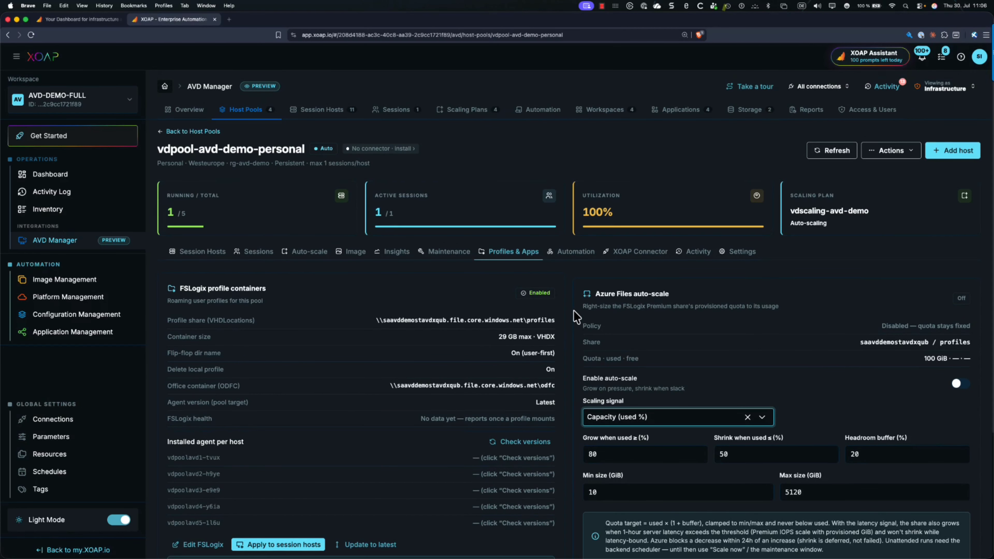